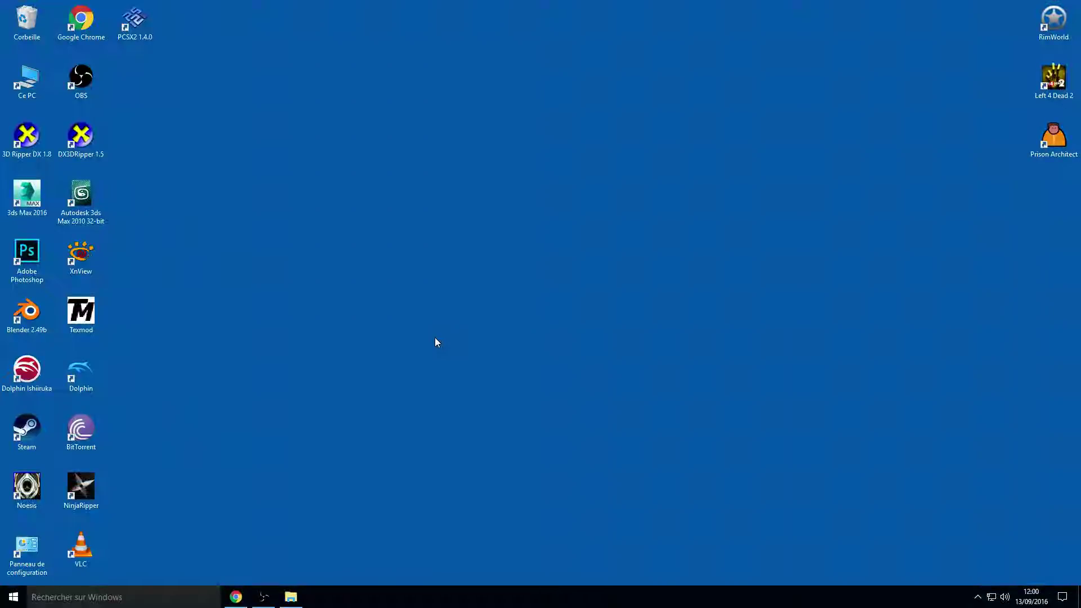
# Launch Dolphin 5.0 from its desktop shortcut and close it again.
pyautogui.click(93, 366)
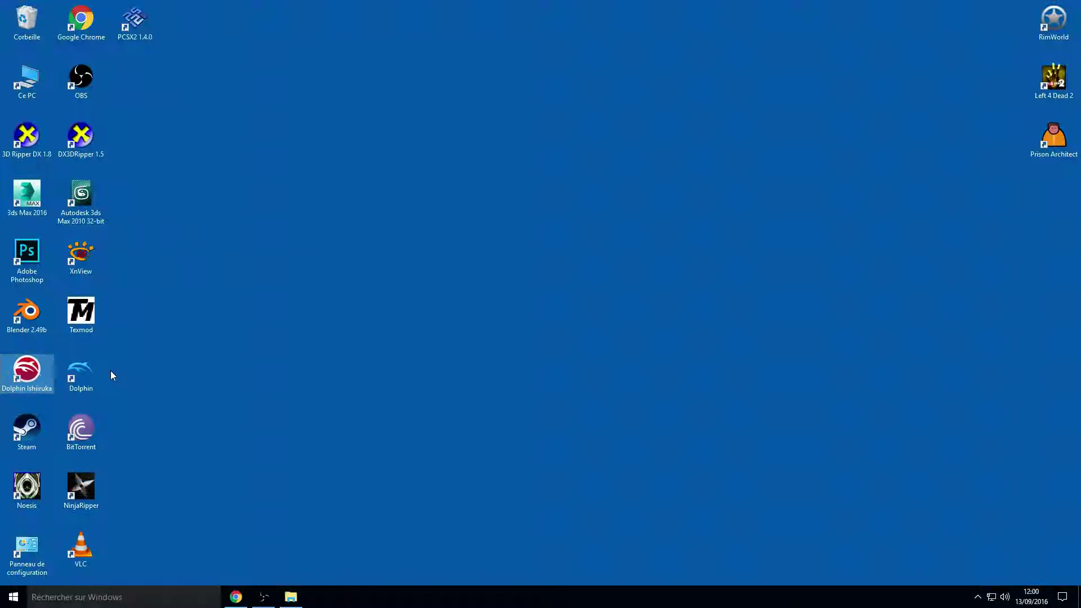
pyautogui.click(28, 369)
pyautogui.click(101, 366)
pyautogui.doubleClick(94, 372)
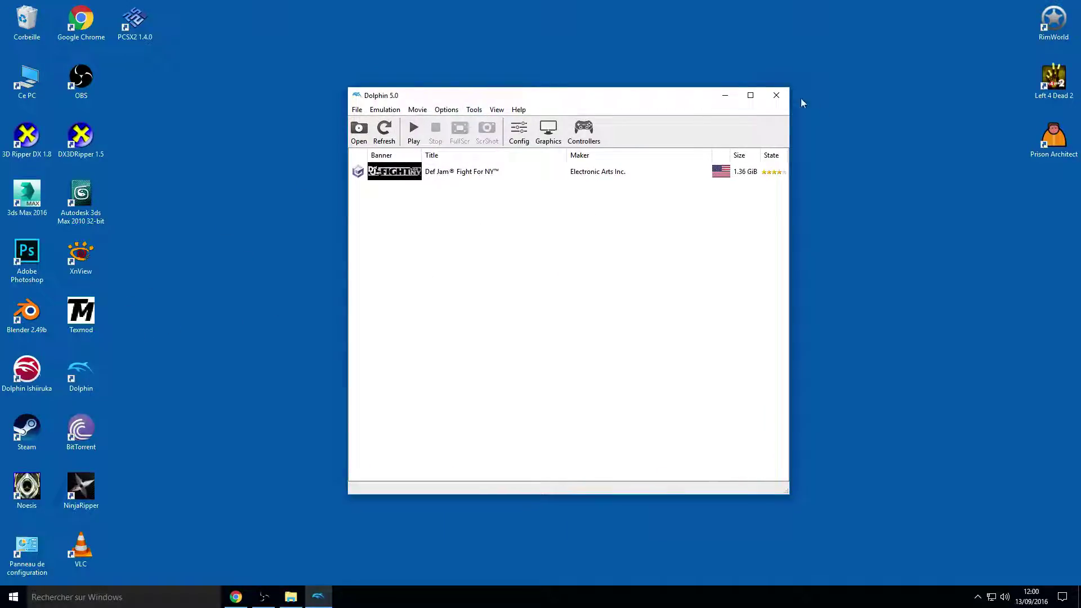
pyautogui.click(776, 95)
# Launch Ishiiruka Dolphin from its shortcut, then close its window.
pyautogui.click(28, 371)
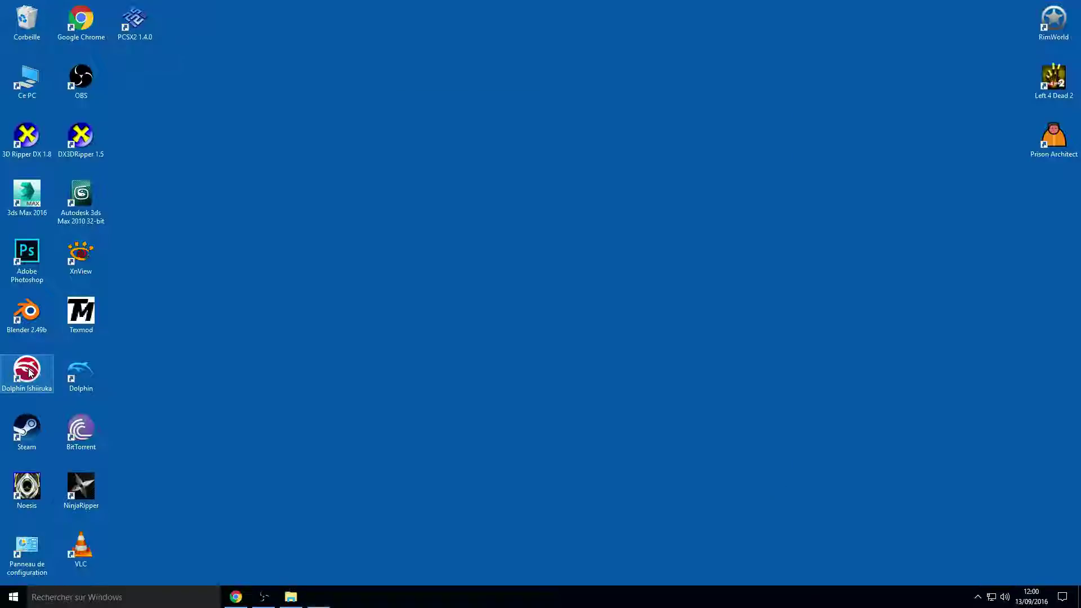
pyautogui.doubleClick(28, 371)
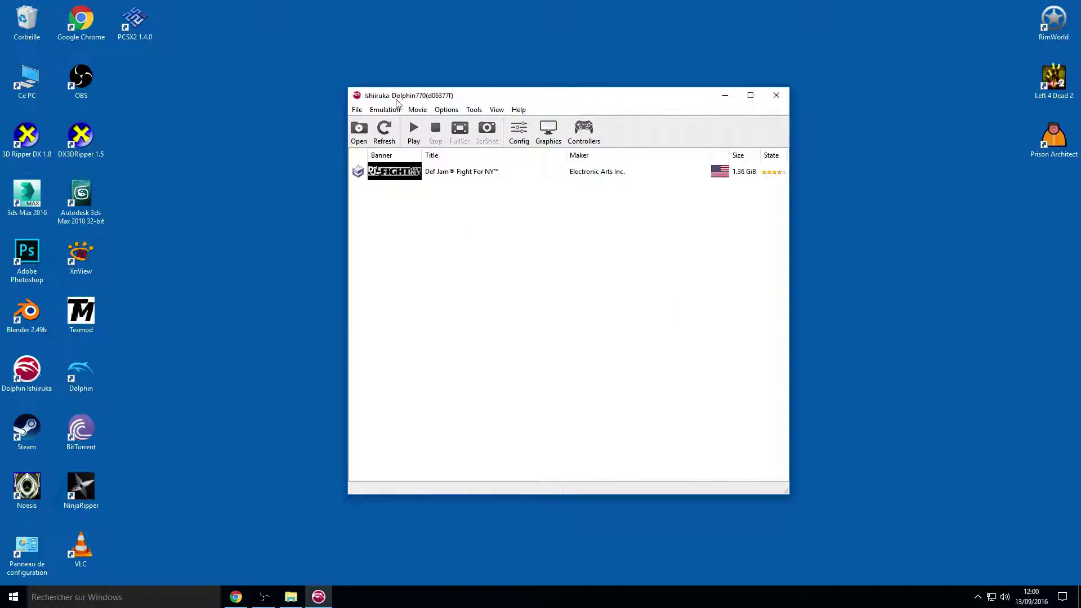
pyautogui.click(776, 95)
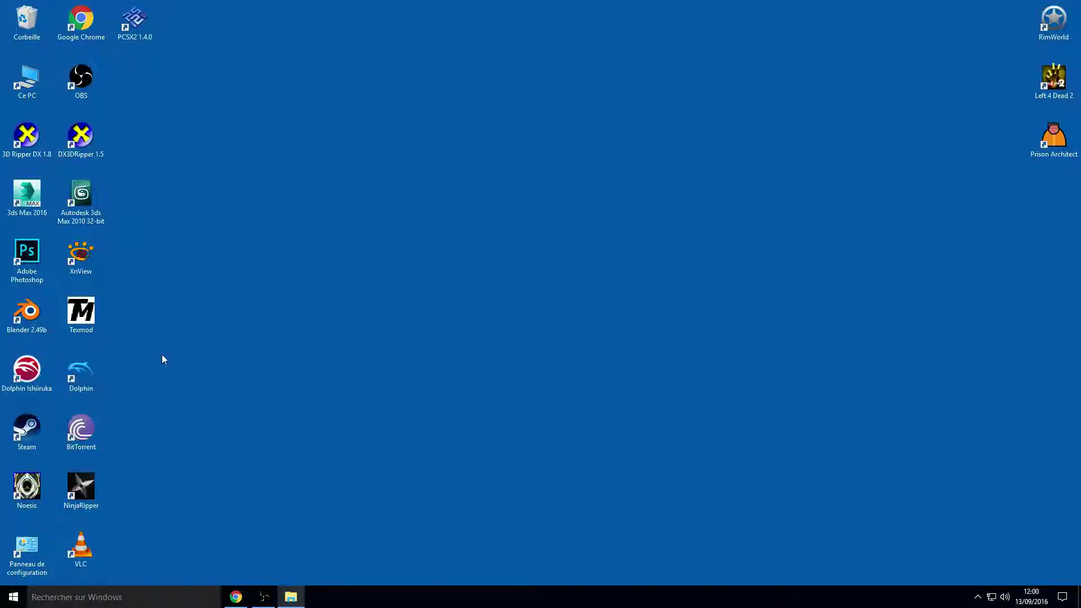
# Relaunch Dolphin 5.0, reposition and close it, then launch Ishiiruka Dolphin.
pyautogui.doubleClick(104, 370)
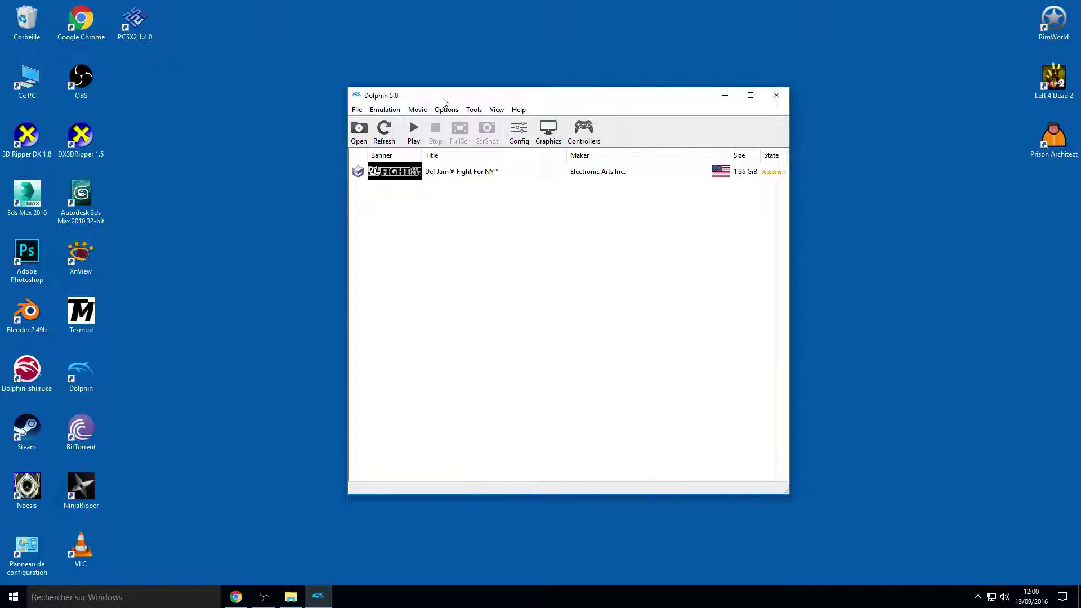
pyautogui.moveTo(450, 102); pyautogui.dragTo(436, 88)
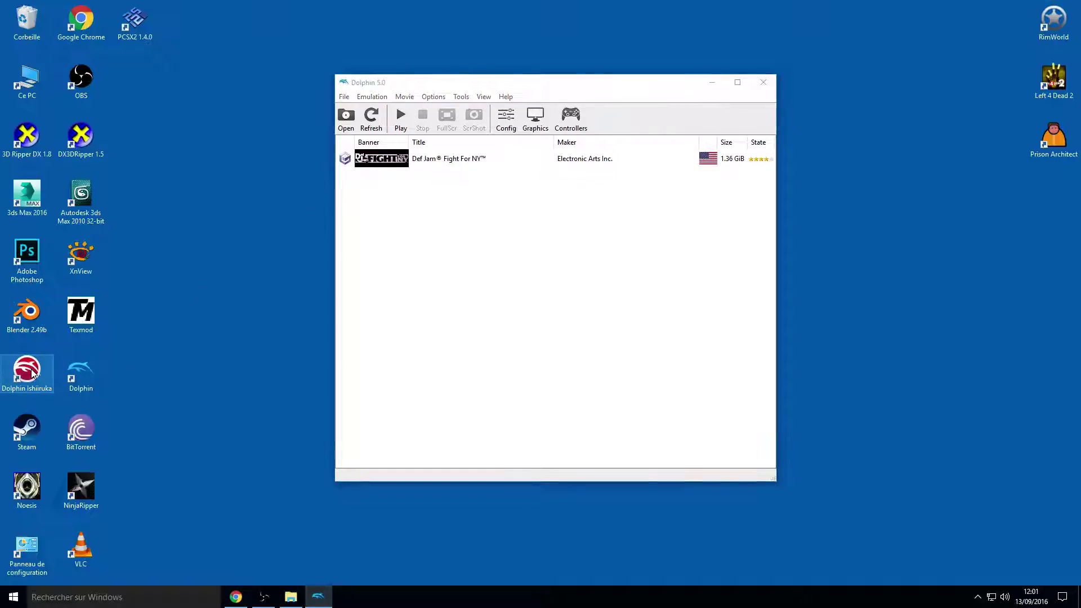
pyautogui.click(80, 372)
pyautogui.moveTo(637, 84); pyautogui.dragTo(584, 97)
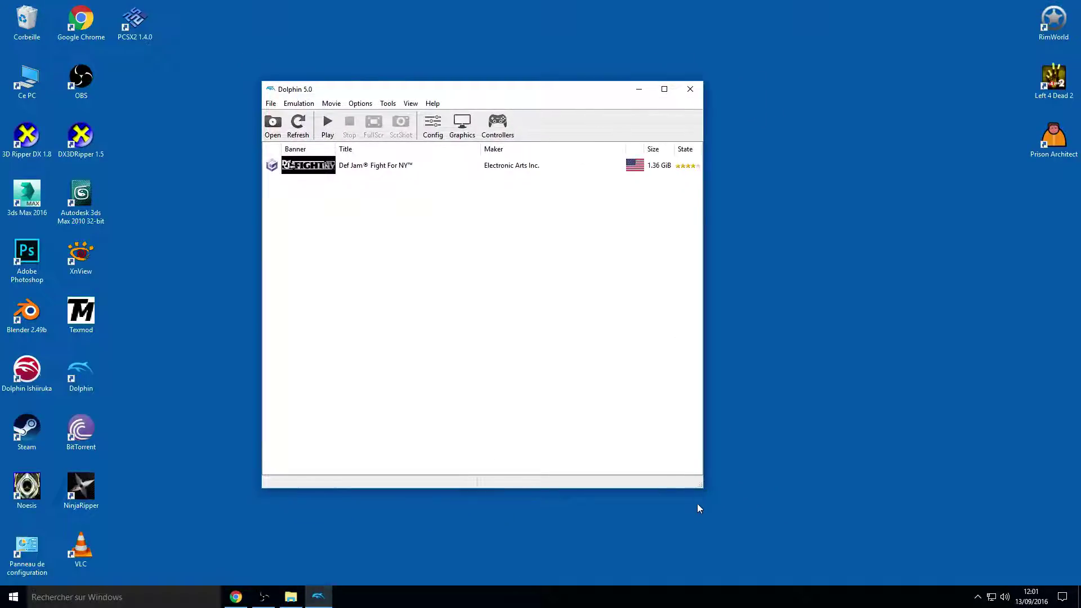
pyautogui.click(690, 89)
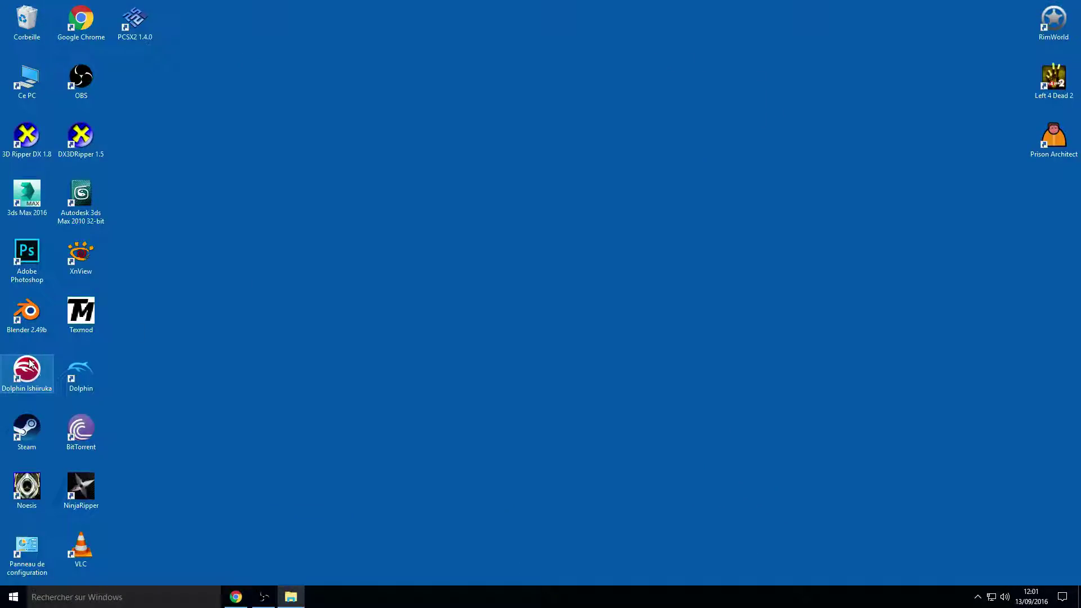
pyautogui.doubleClick(30, 365)
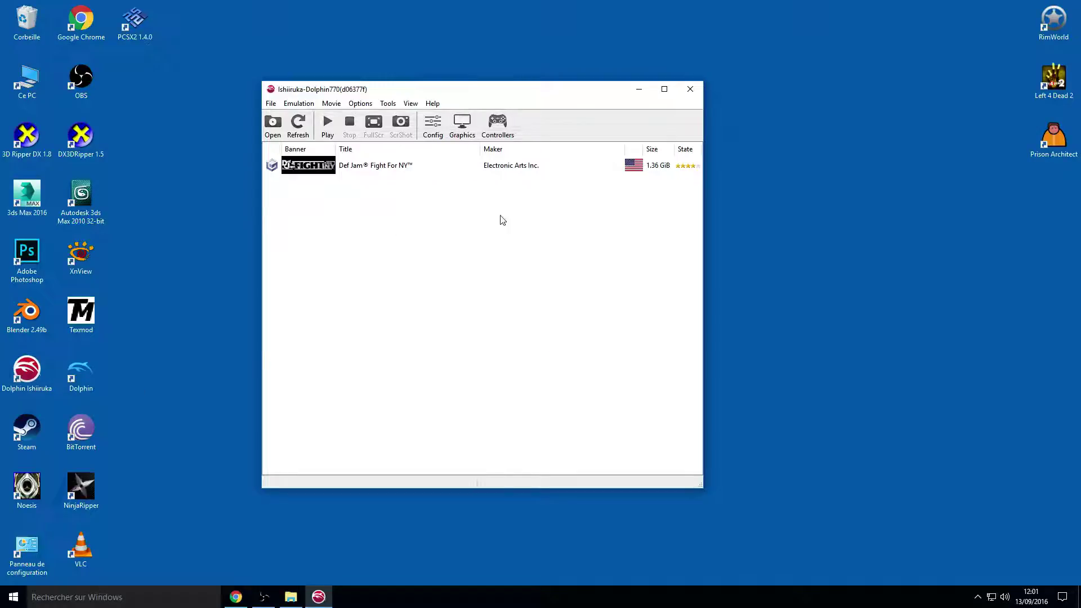
pyautogui.click(462, 125)
pyautogui.click(507, 120)
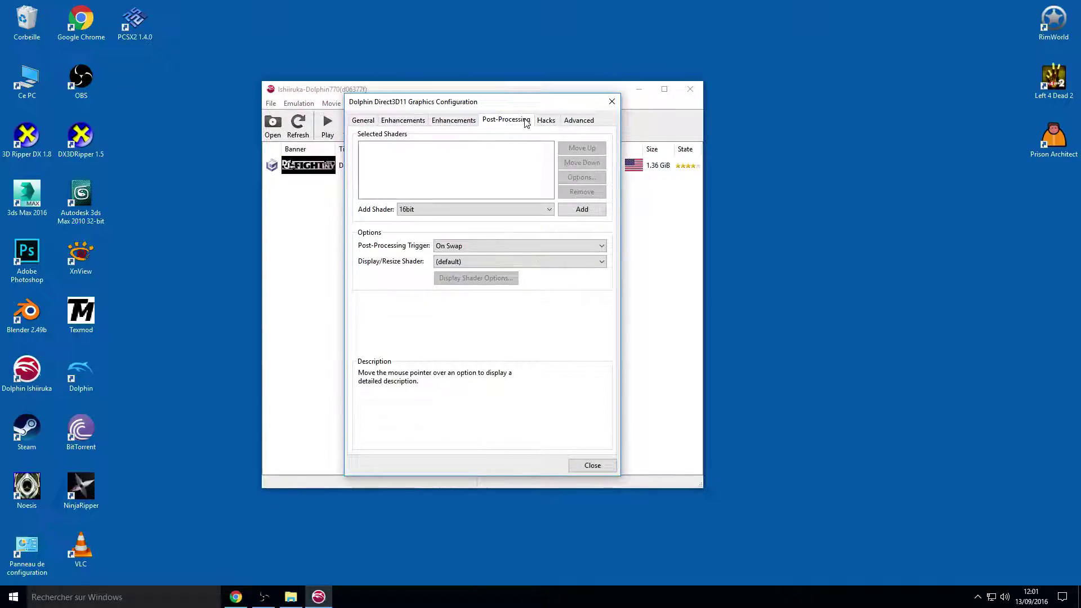
pyautogui.click(546, 120)
pyautogui.click(365, 121)
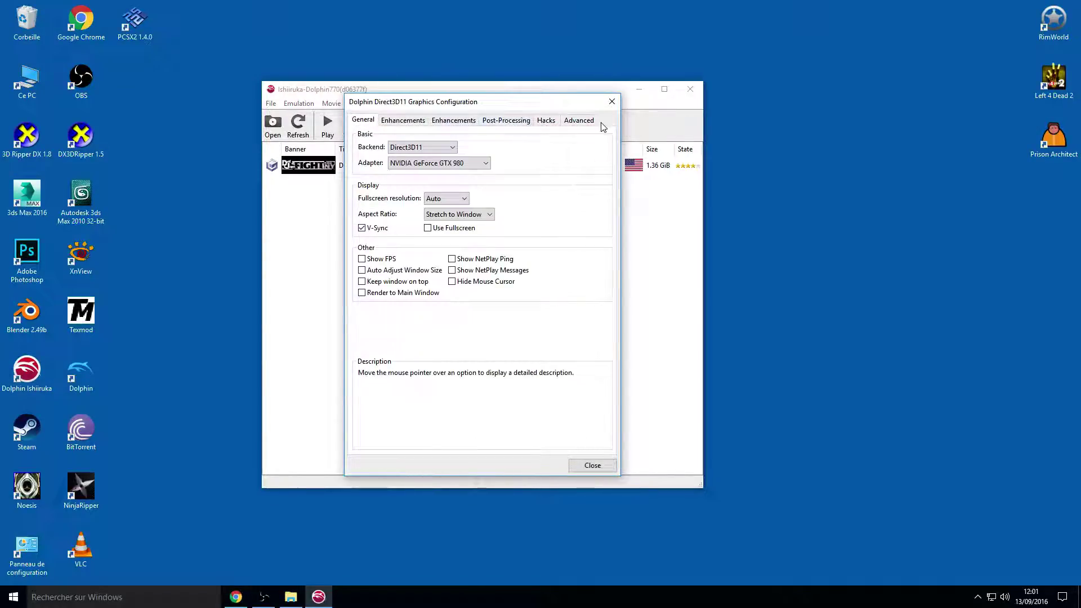
pyautogui.click(583, 121)
pyautogui.click(100, 375)
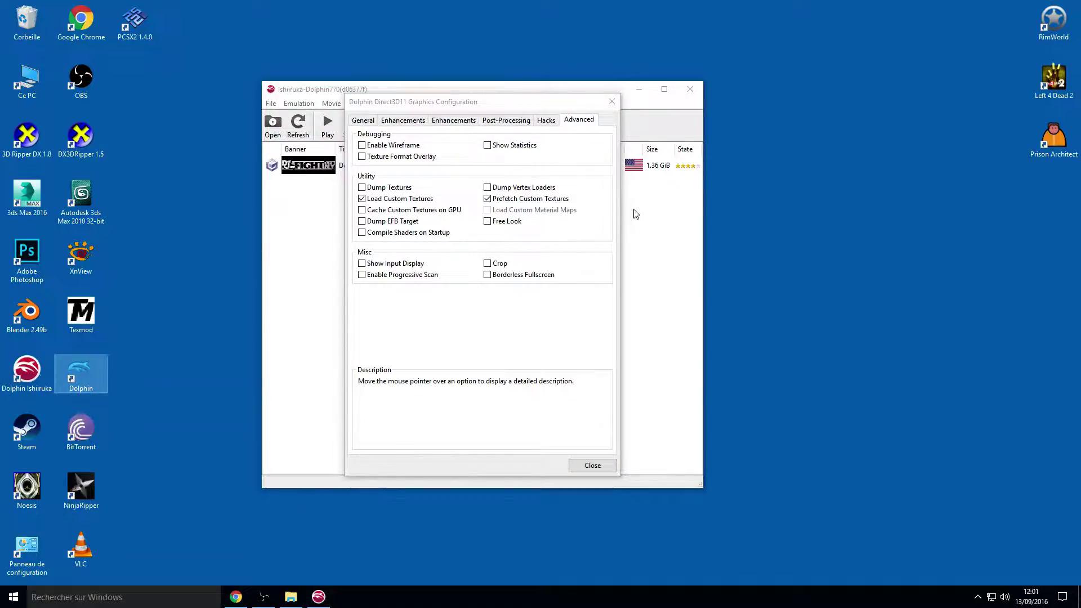
pyautogui.moveTo(560, 105); pyautogui.dragTo(579, 108)
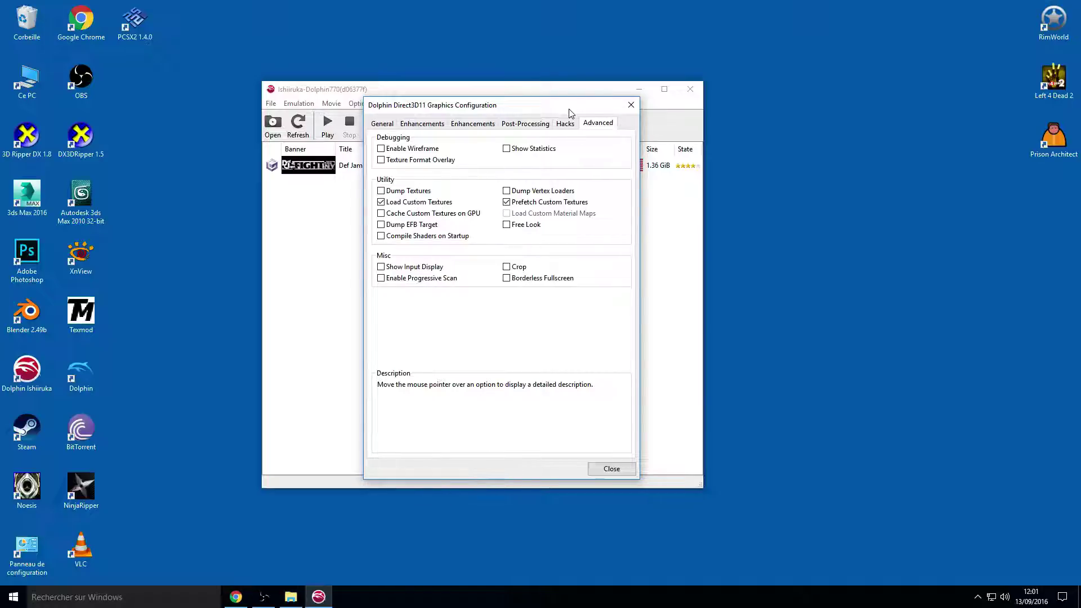
pyautogui.click(636, 104)
pyautogui.moveTo(526, 88); pyautogui.dragTo(553, 103)
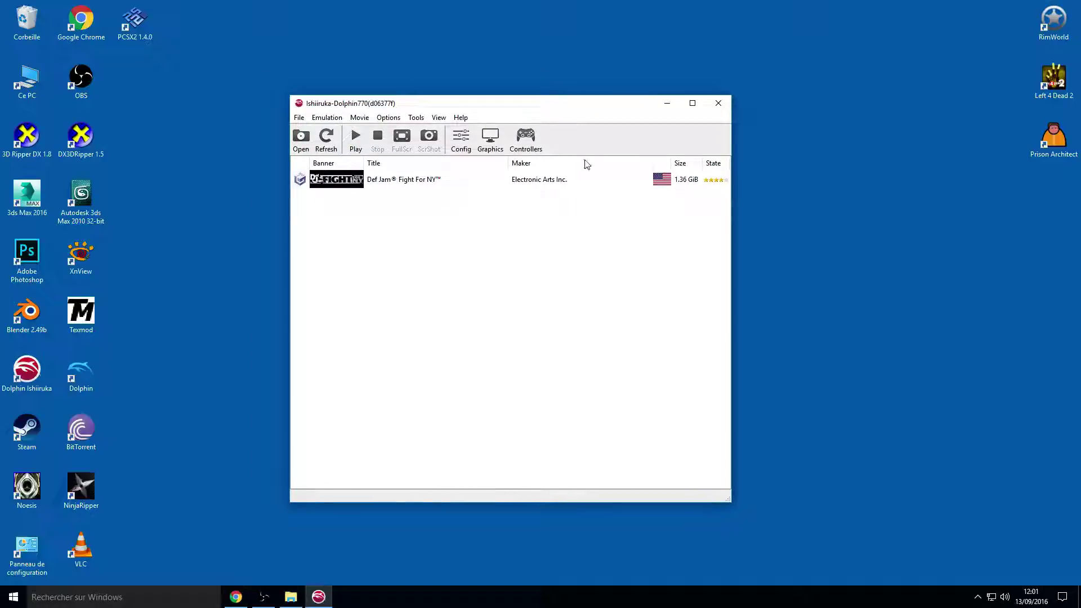
# Select Def Jam Fight For NY and open the Direct3D11 graphics configuration.
pyautogui.click(458, 183)
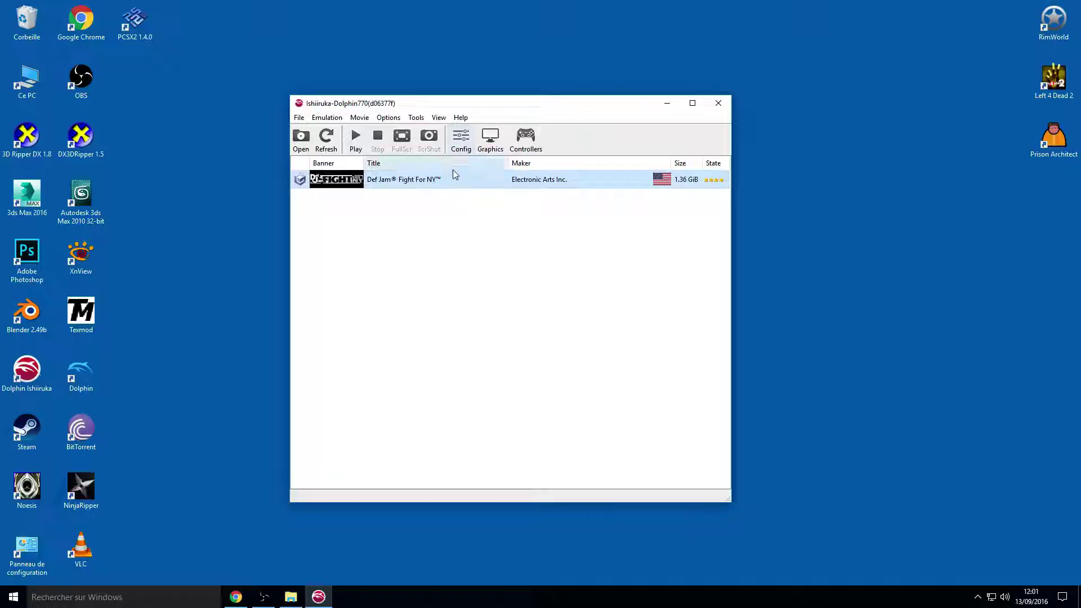
pyautogui.moveTo(517, 108); pyautogui.dragTo(507, 131)
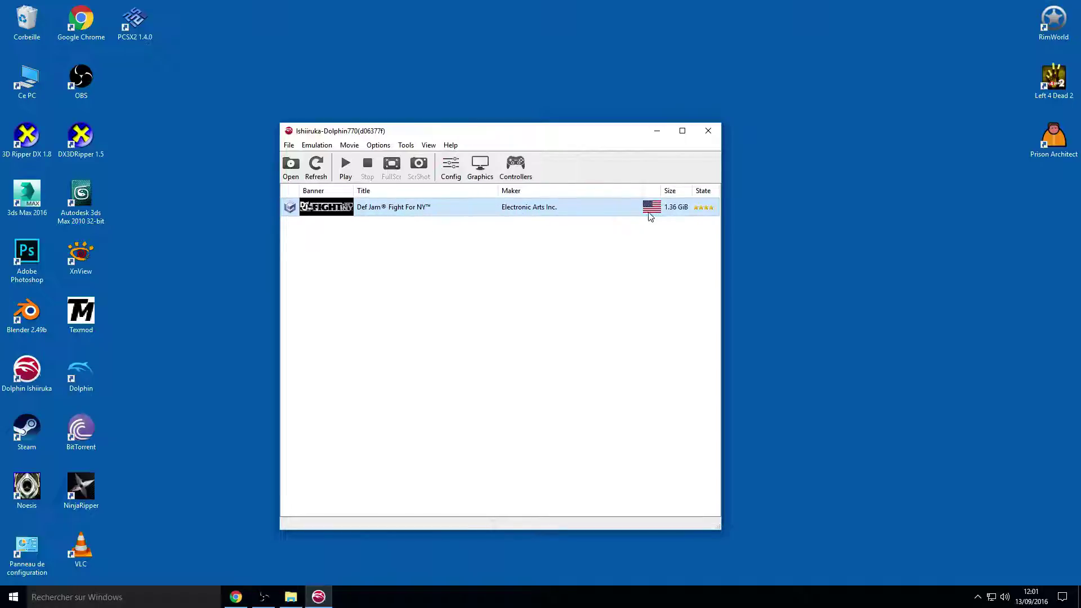
pyautogui.moveTo(561, 138); pyautogui.dragTo(534, 135)
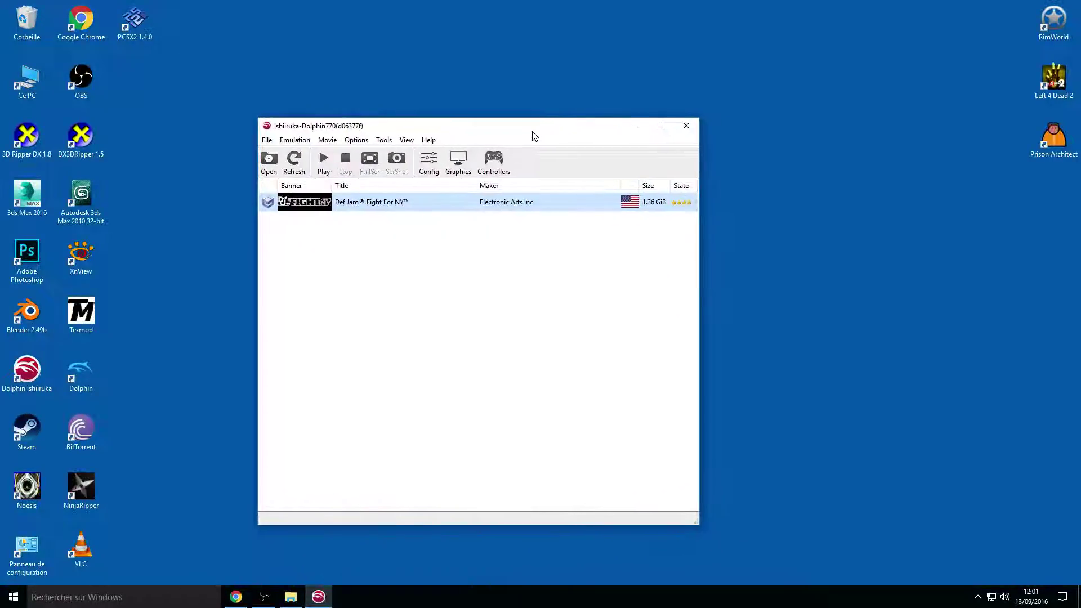
pyautogui.click(456, 160)
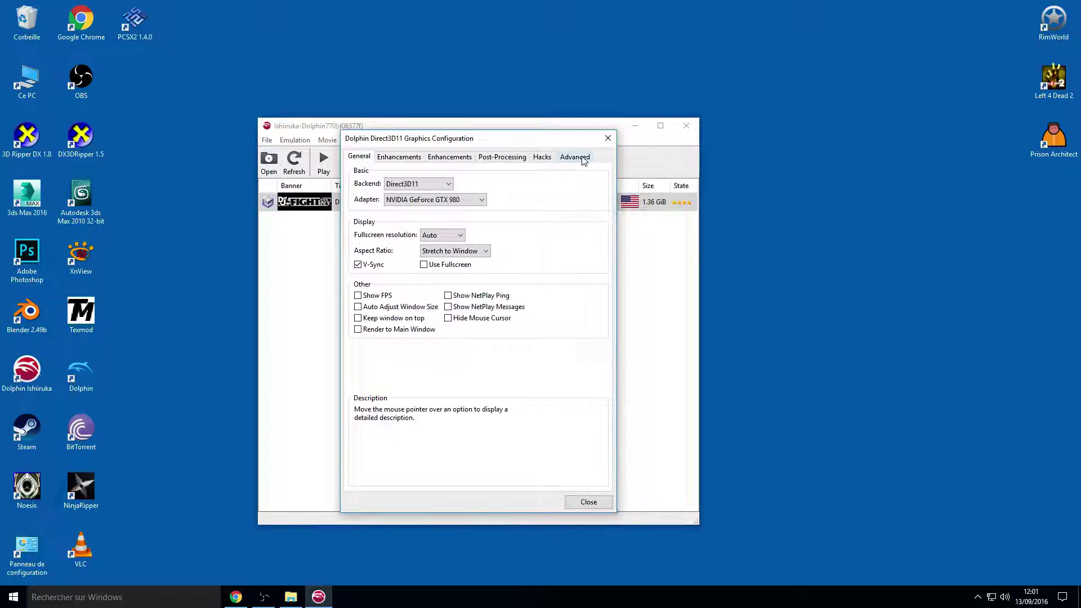
# Browse the graphics configuration tabs, ending on the Advanced settings.
pyautogui.click(583, 160)
pyautogui.click(360, 157)
pyautogui.click(470, 158)
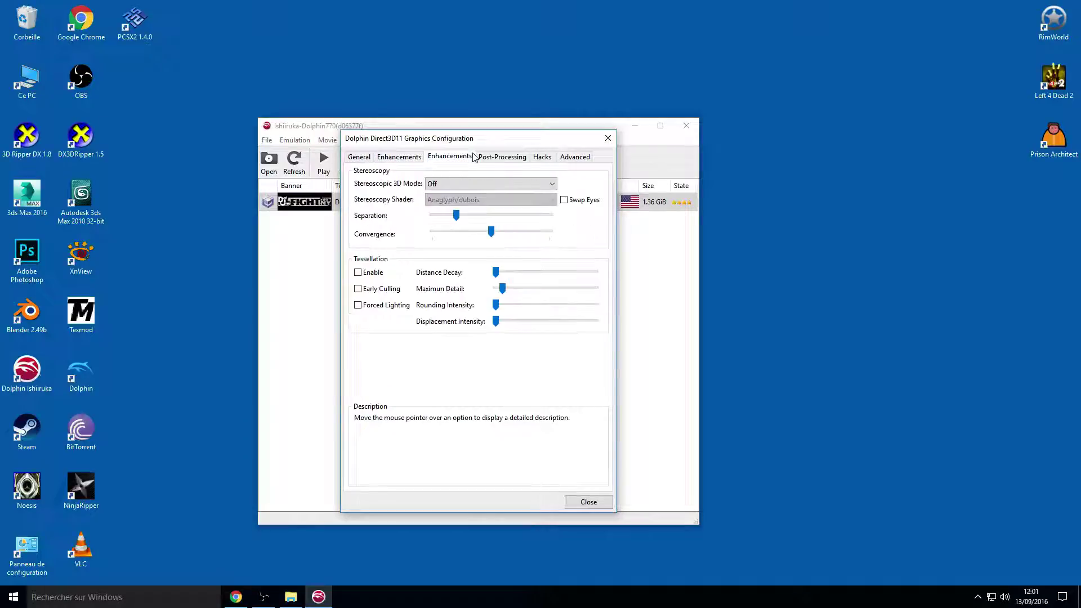
pyautogui.click(502, 157)
pyautogui.click(449, 157)
pyautogui.click(399, 157)
pyautogui.click(359, 157)
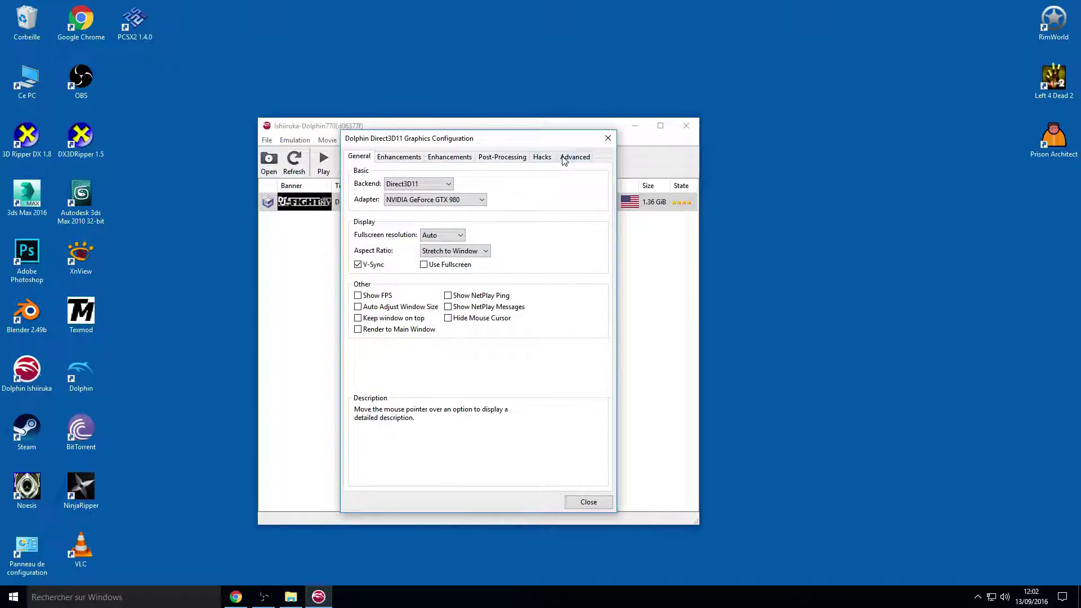
pyautogui.click(564, 160)
pyautogui.moveTo(564, 140); pyautogui.dragTo(563, 152)
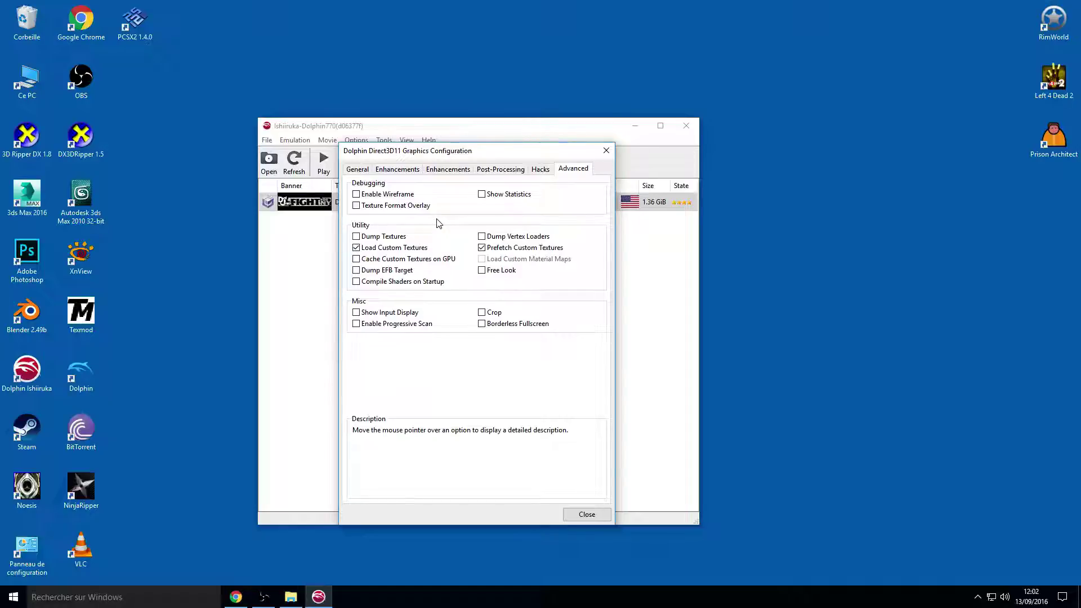
# Turn off Load Custom Textures, enable Dump Textures, and close the graphics configuration.
pyautogui.click(357, 248)
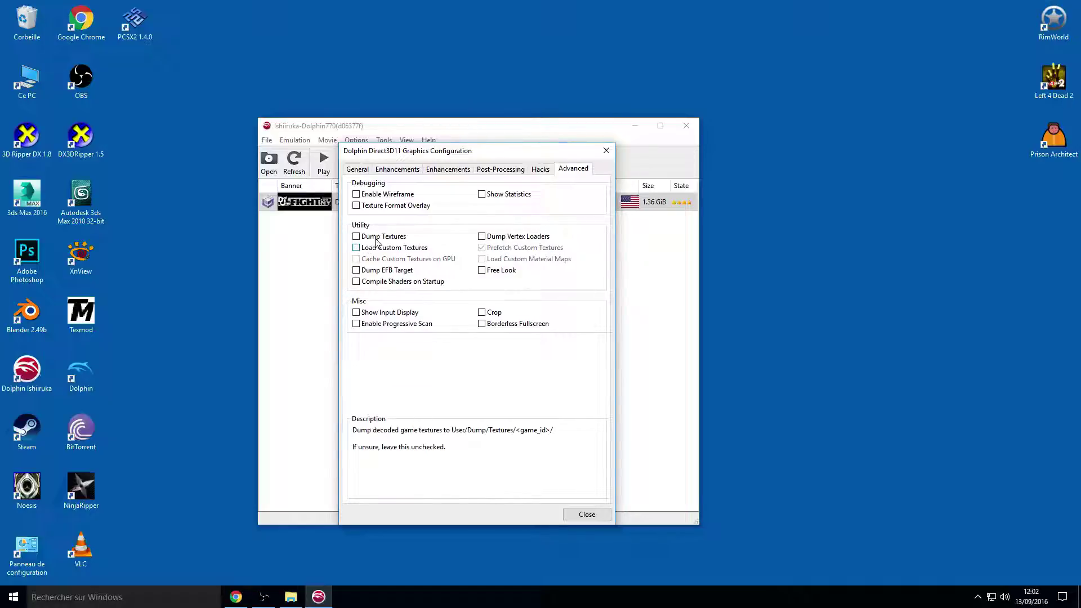
pyautogui.click(356, 237)
pyautogui.moveTo(484, 152); pyautogui.dragTo(493, 138)
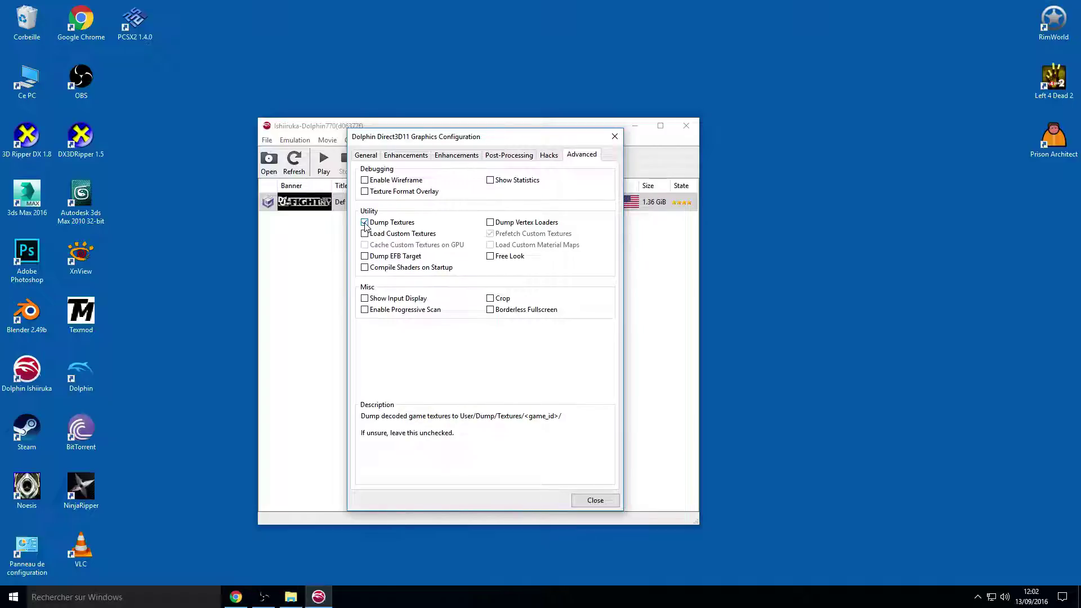
pyautogui.click(589, 501)
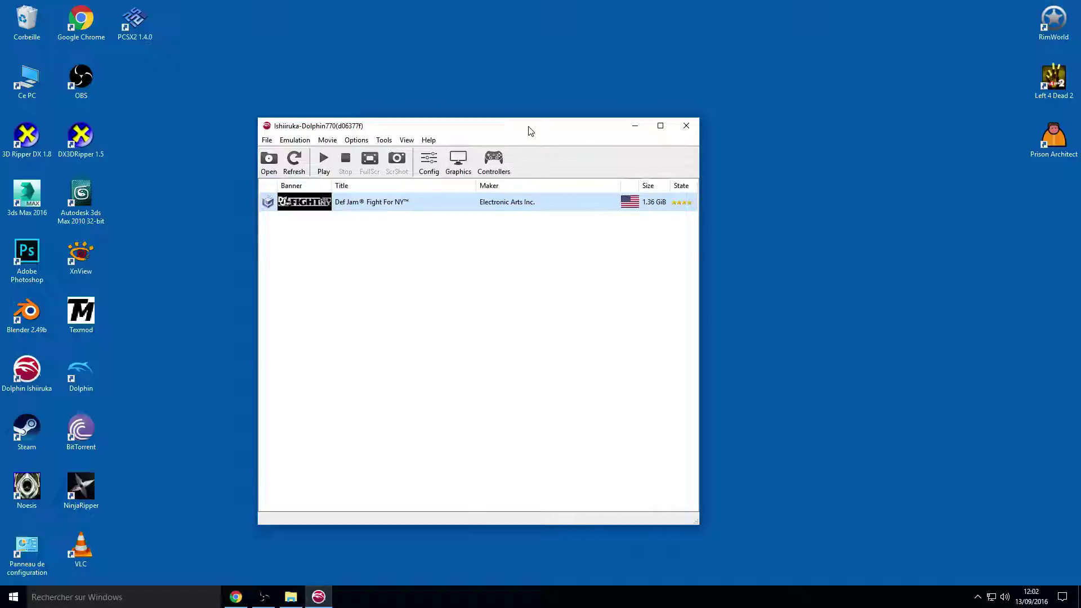
pyautogui.moveTo(530, 131); pyautogui.dragTo(555, 130)
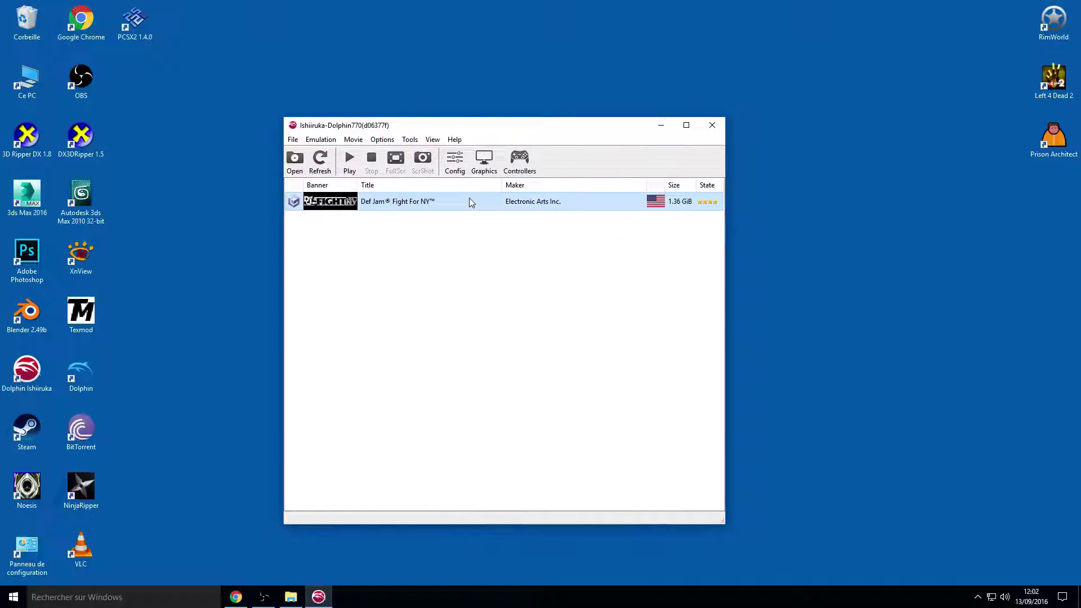
# Start Def Jam Fight For NY and drag Ishiiruka-Dolphin's mixer volume to zero.
pyautogui.doubleClick(470, 198)
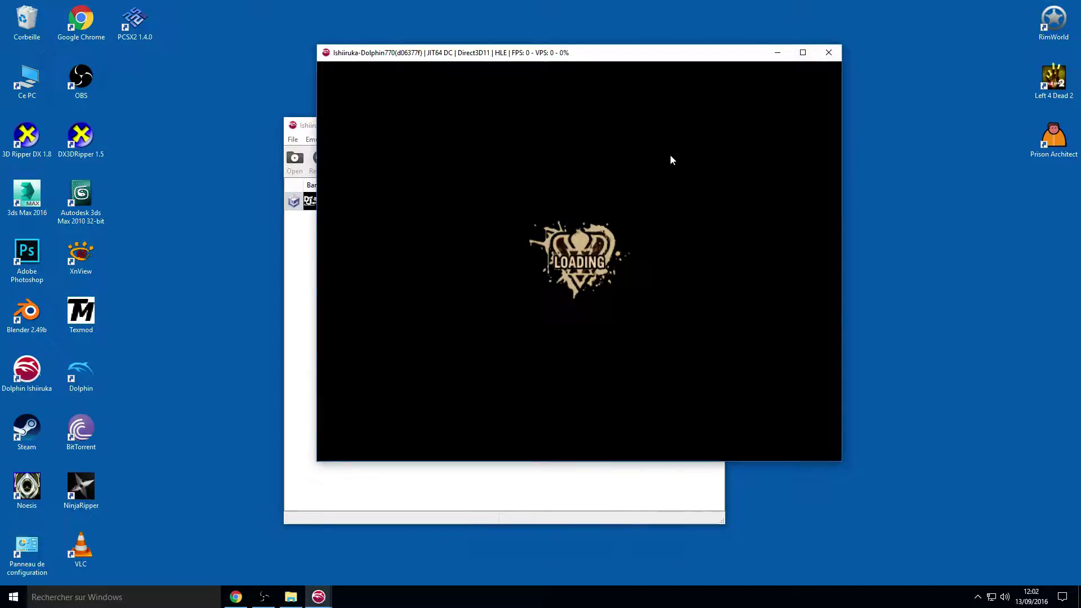
pyautogui.rightClick(1006, 597)
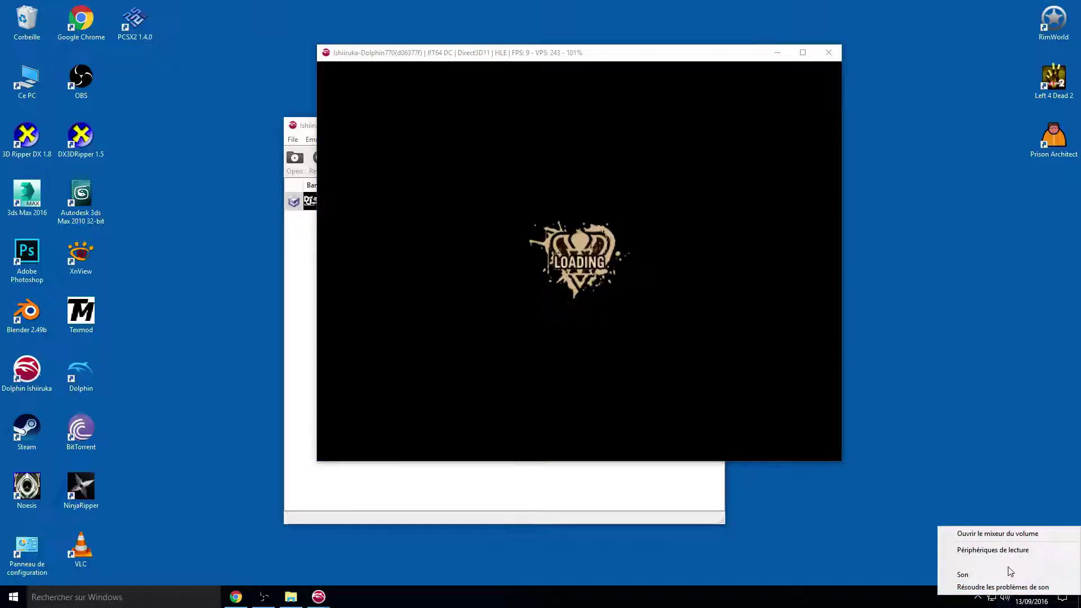
pyautogui.click(999, 535)
pyautogui.moveTo(972, 471); pyautogui.dragTo(971, 535)
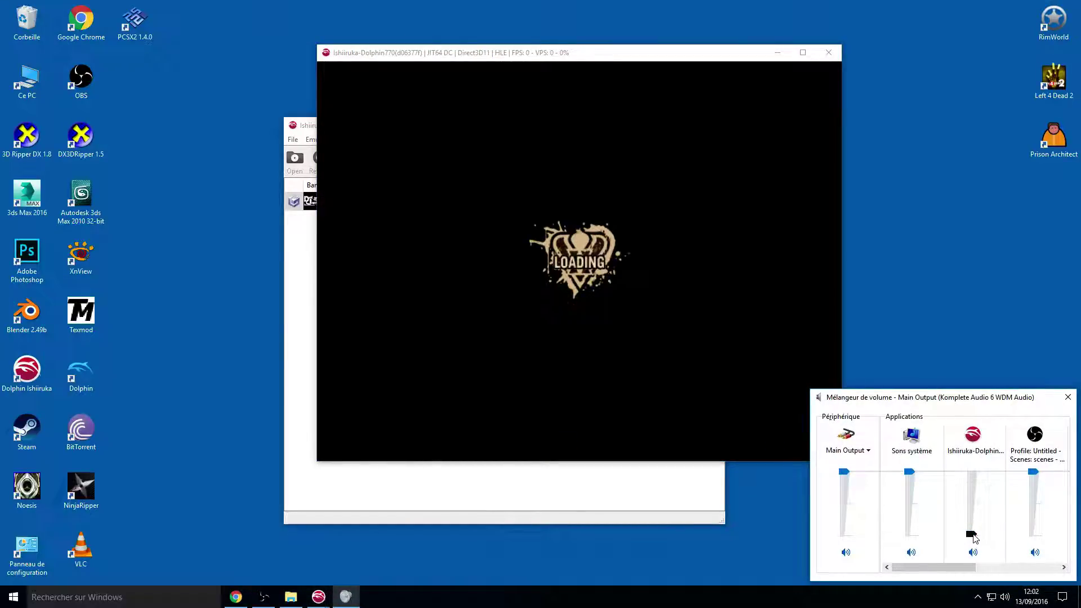
pyautogui.click(1068, 397)
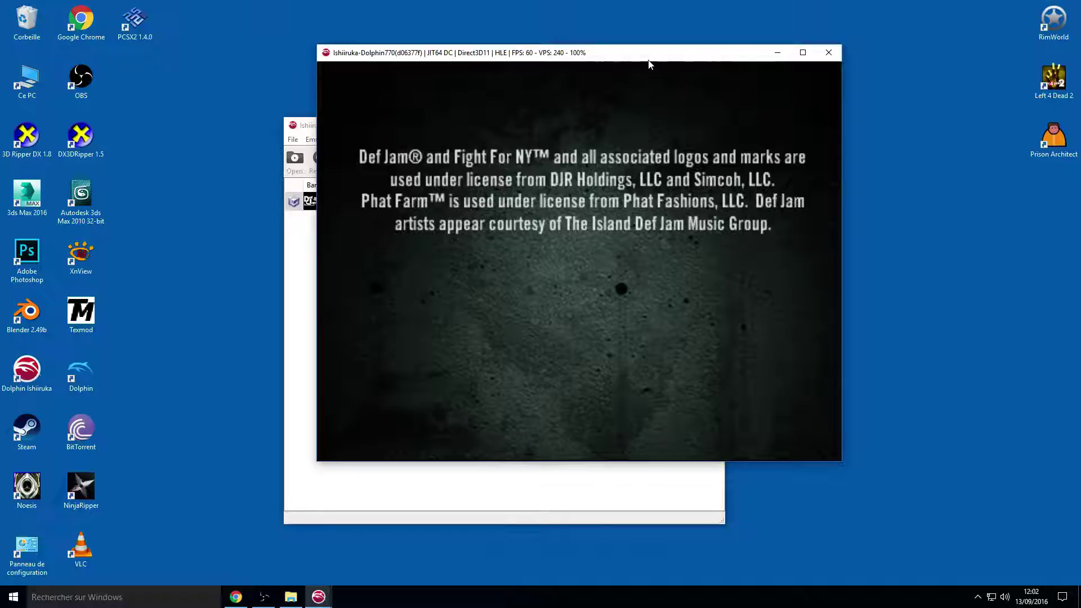
# Dismiss the Autosave Warning and load Options from memory card Slot B.
pyautogui.moveTo(649, 61); pyautogui.dragTo(686, 69)
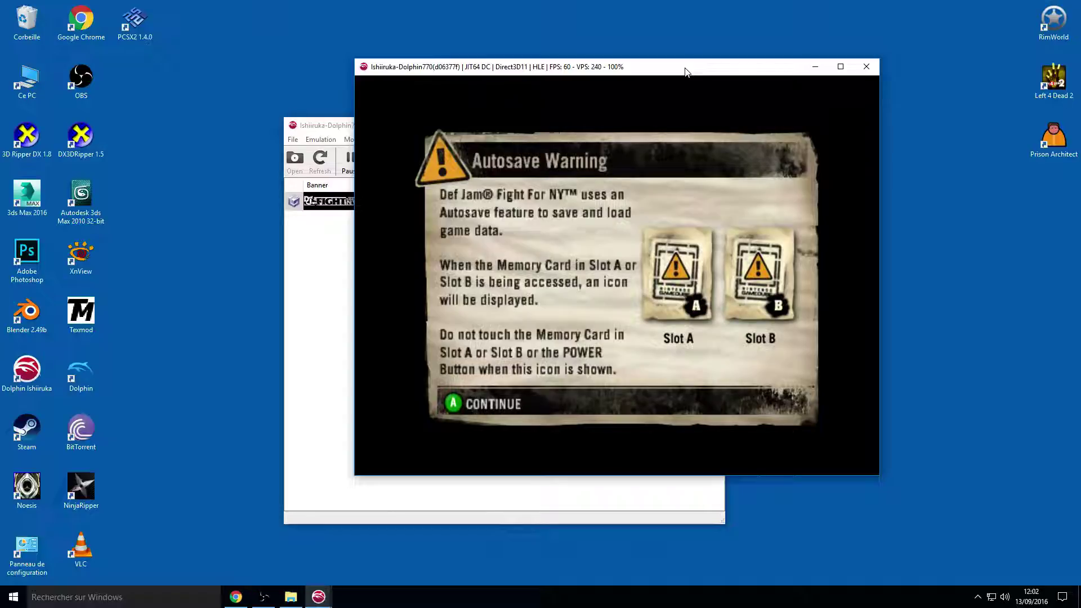
pyautogui.press('x')
pyautogui.press('Down')
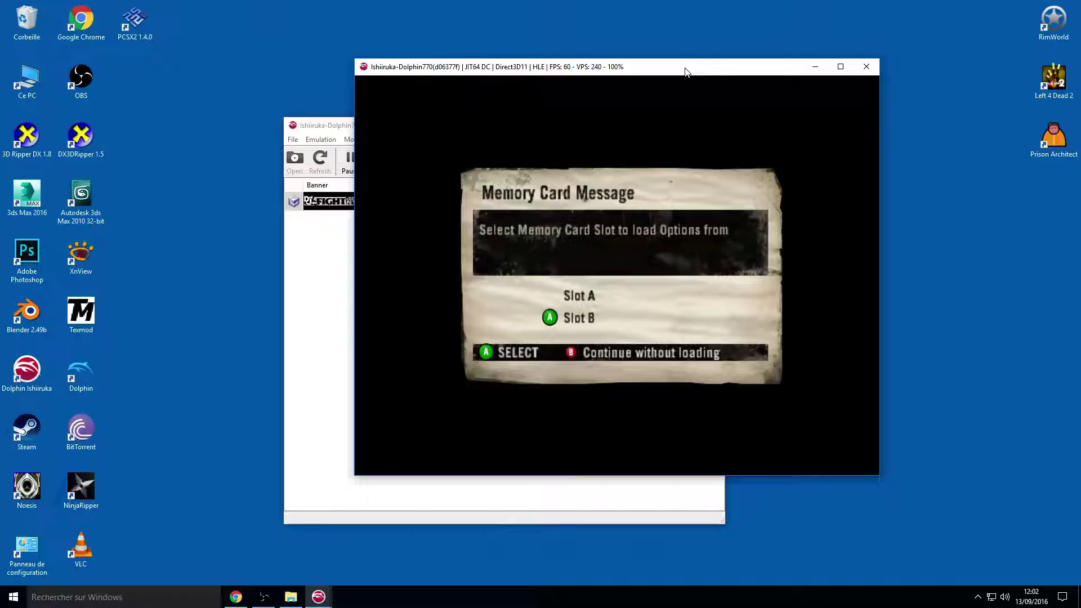
pyautogui.press('x')
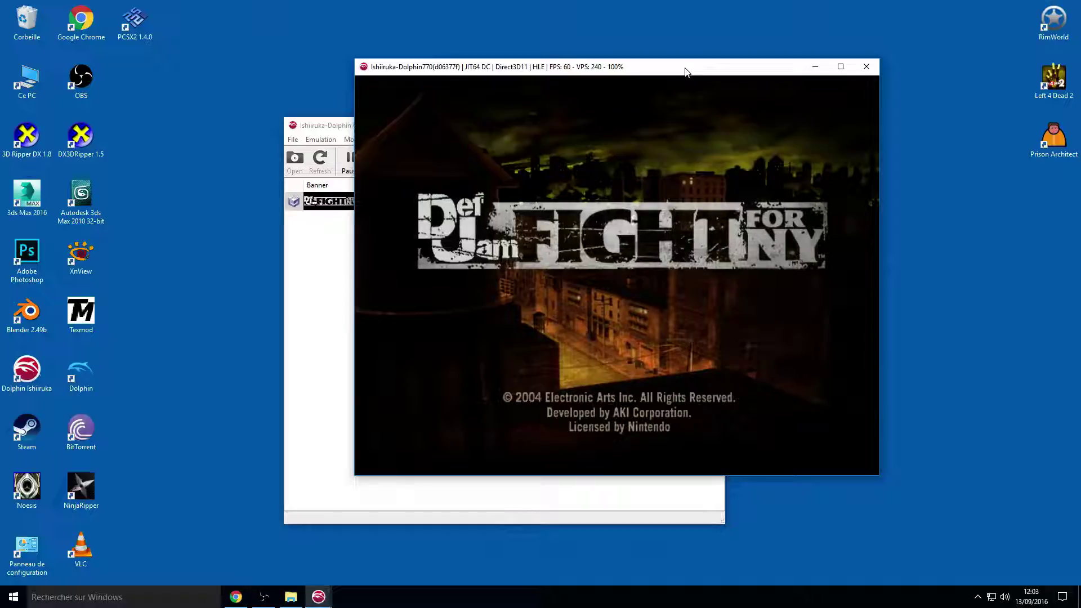
# Enter Battle, One on One, and join P1 and P2 without user IDs.
pyautogui.press('Return')
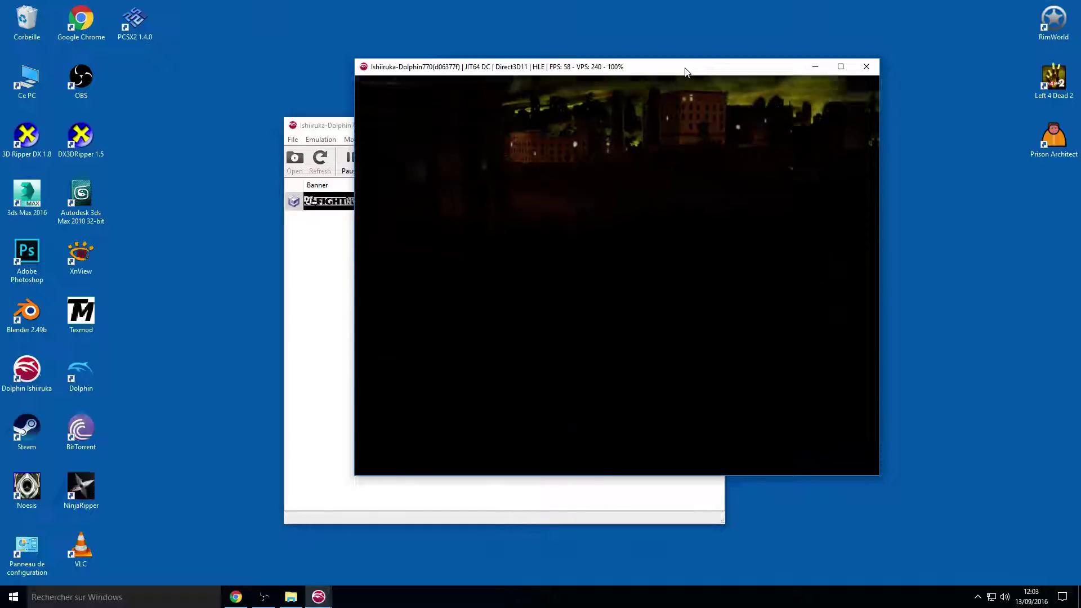
pyautogui.press('Right')
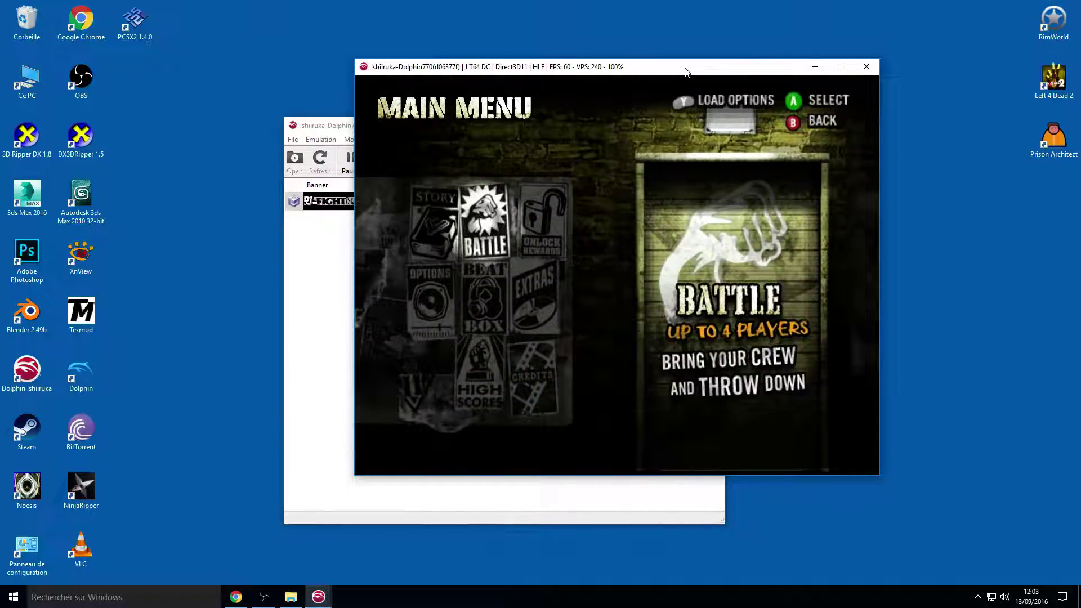
pyautogui.press('Return')
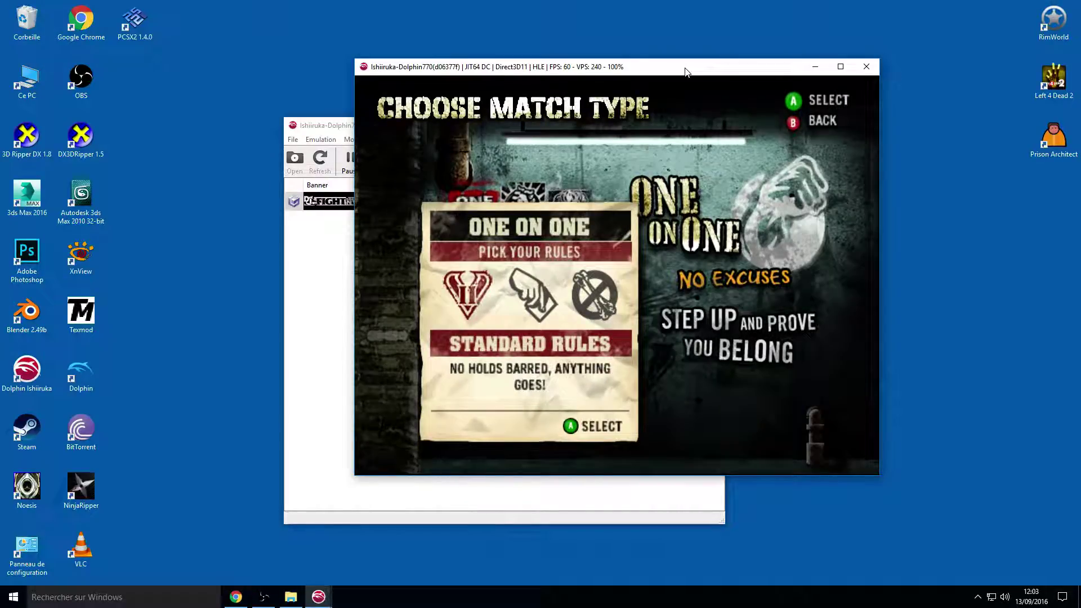
pyautogui.press('Return')
pyautogui.press('Return')
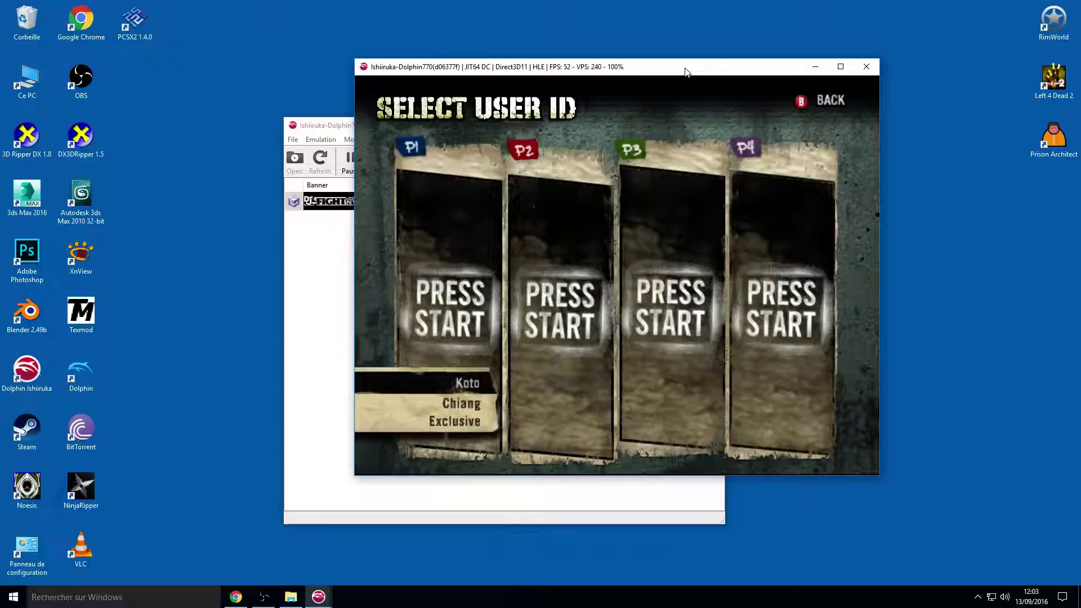
pyautogui.press('Return')
pyautogui.press('Down')
pyautogui.press('Return')
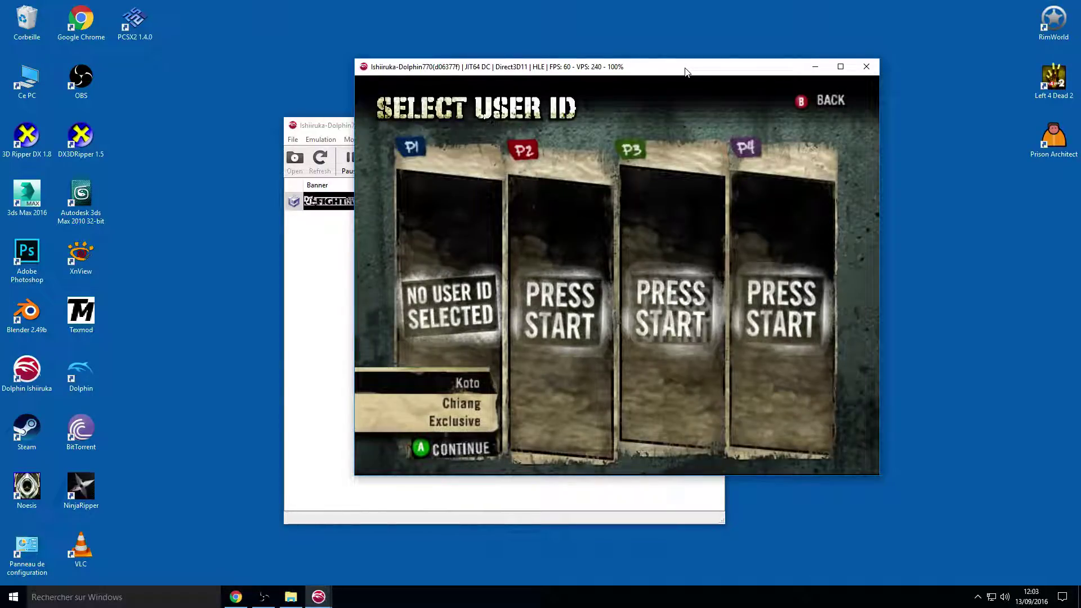
pyautogui.press('Return')
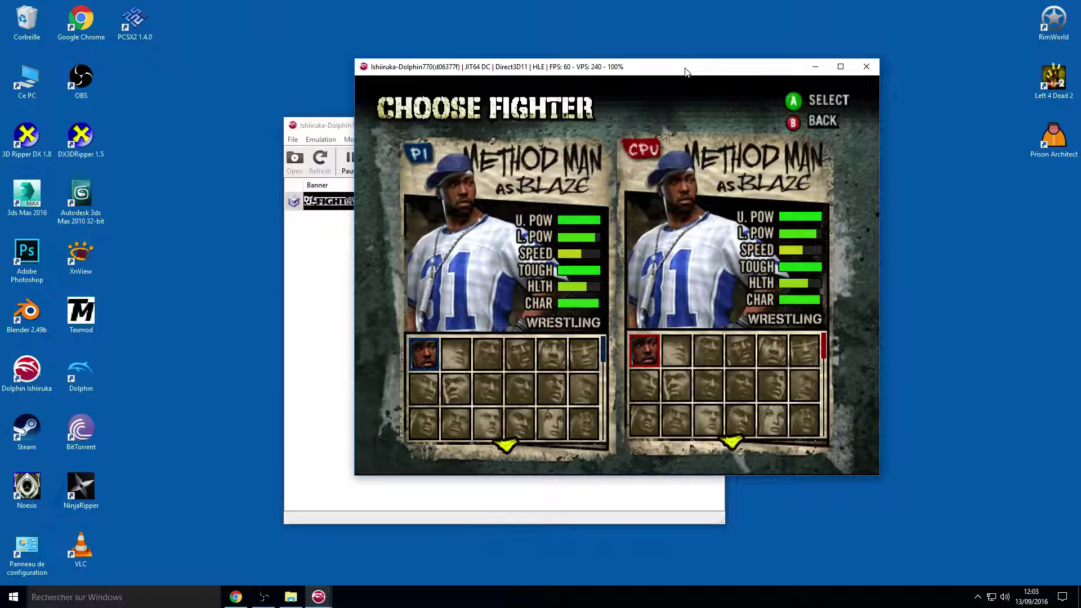
pyautogui.press('z')
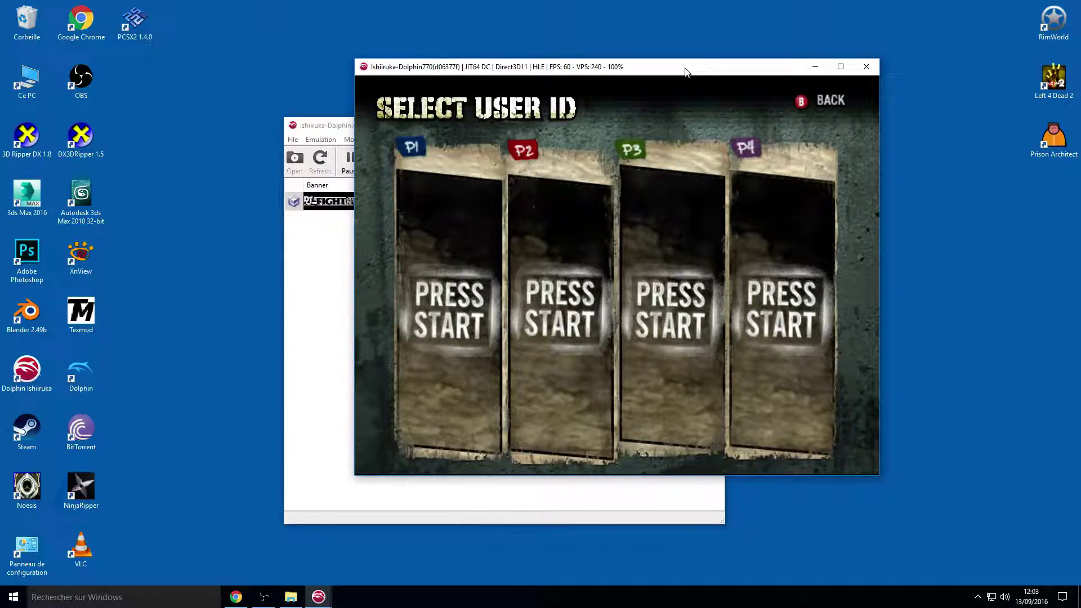
pyautogui.press('Return')
pyautogui.press('x')
pyautogui.press('x')
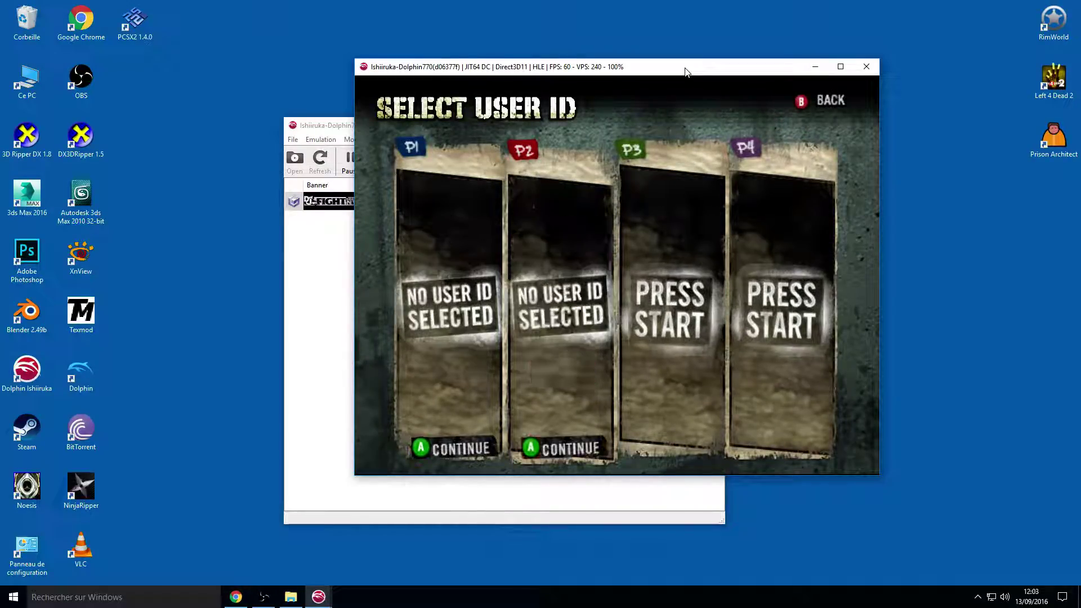
pyautogui.press('x')
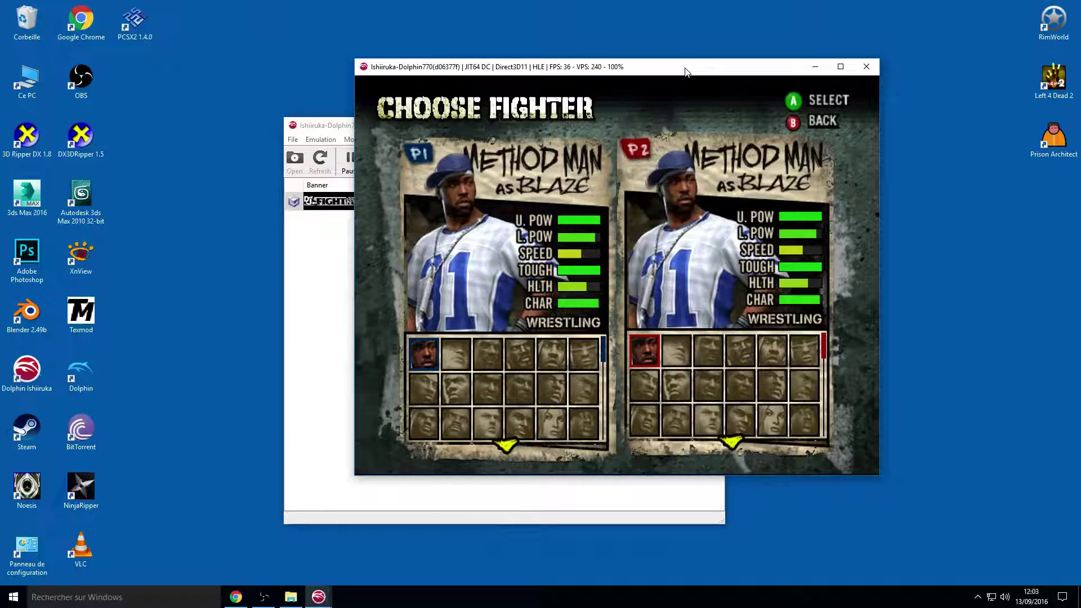
# Choose Sticky Fingaz for player 1 and Method Man as Blaze for player 2.
pyautogui.press('Down')
pyautogui.press('Up')
pyautogui.press('Right')
pyautogui.press('Down')
pyautogui.press('Right')
pyautogui.press('Right')
pyautogui.press('Right')
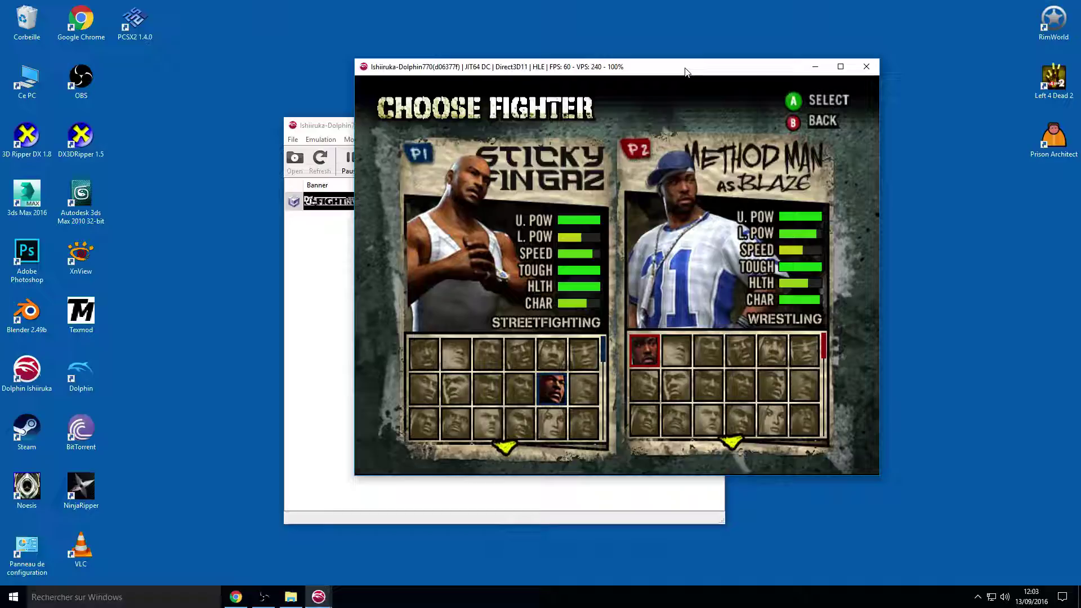
pyautogui.press('Up')
pyautogui.press('Left')
pyautogui.press('x')
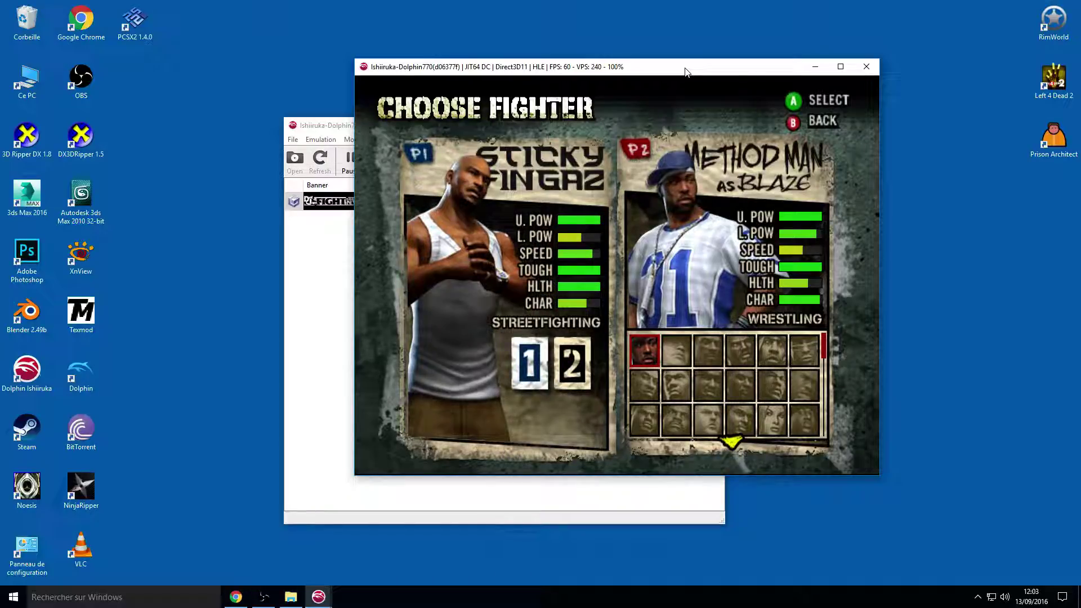
pyautogui.press('x')
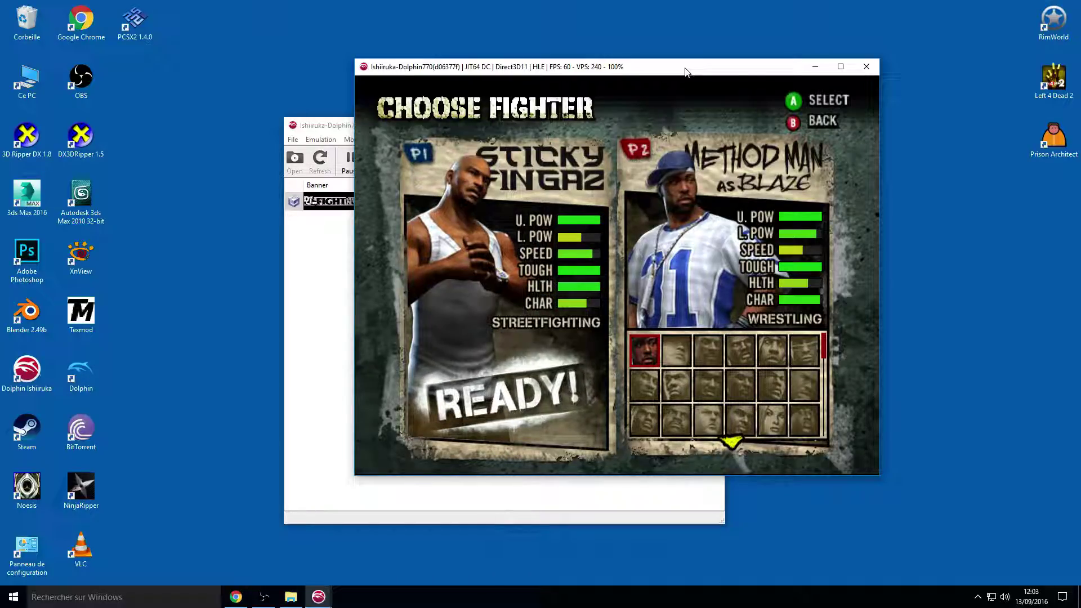
pyautogui.press('x')
pyautogui.press('x')
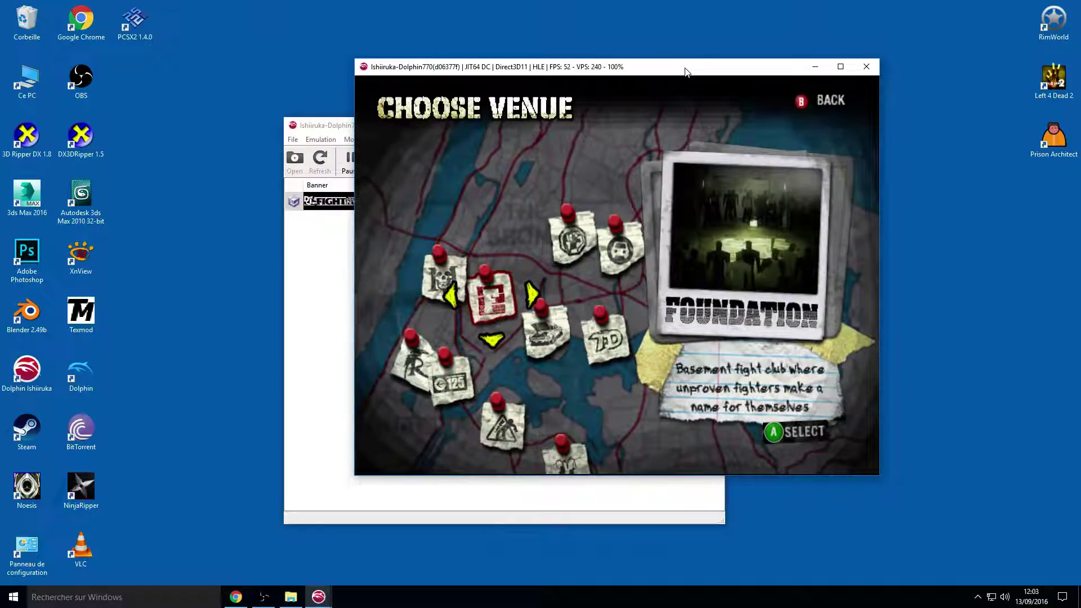
pyautogui.press('x')
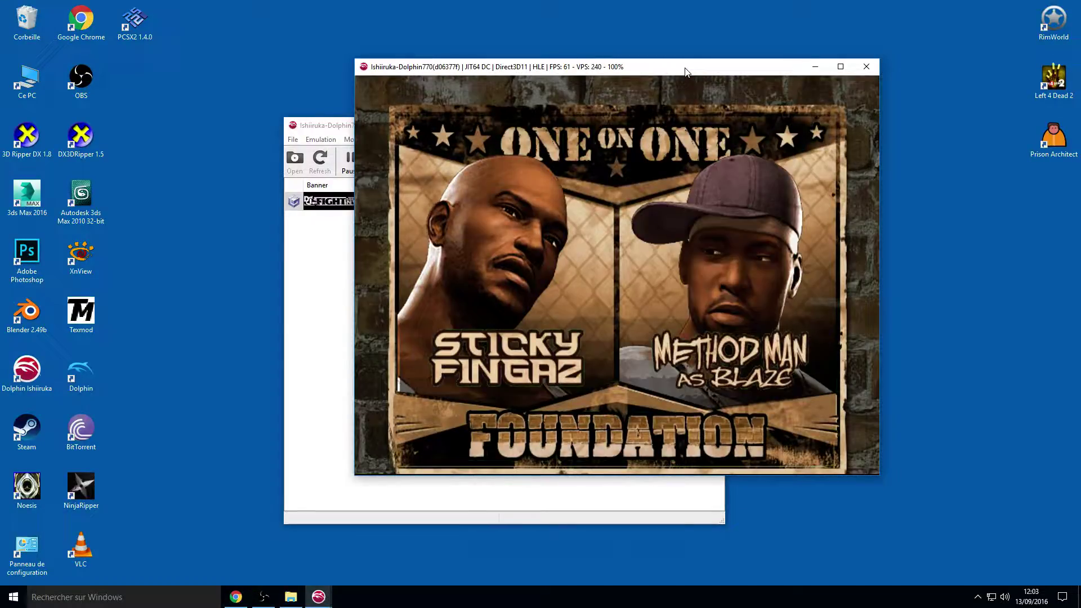